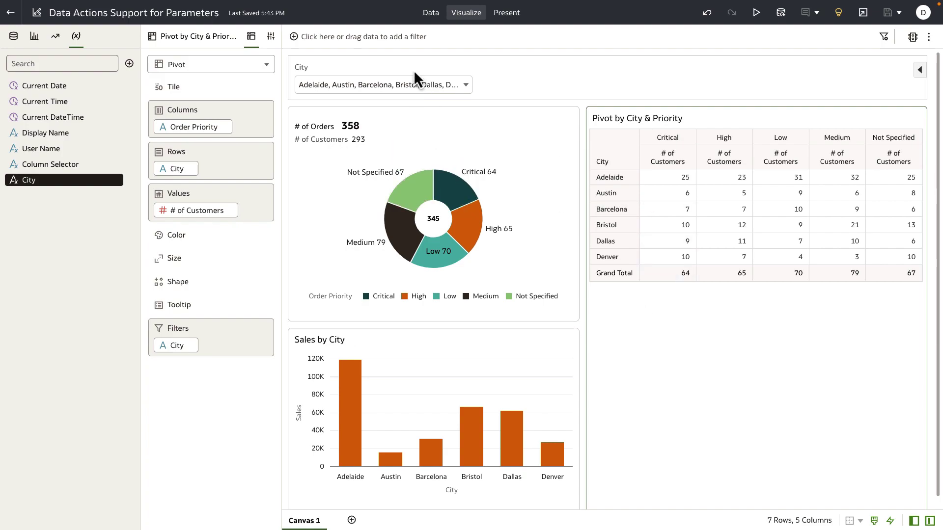
# Step: Review the selected cities, then set Customer Details by City to pass All parameter values
pyautogui.click(417, 87)
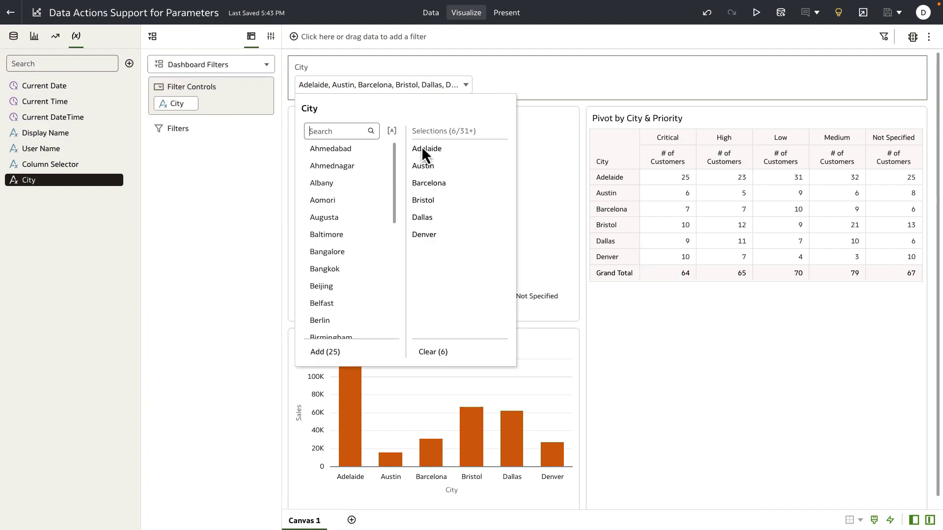
pyautogui.click(532, 238)
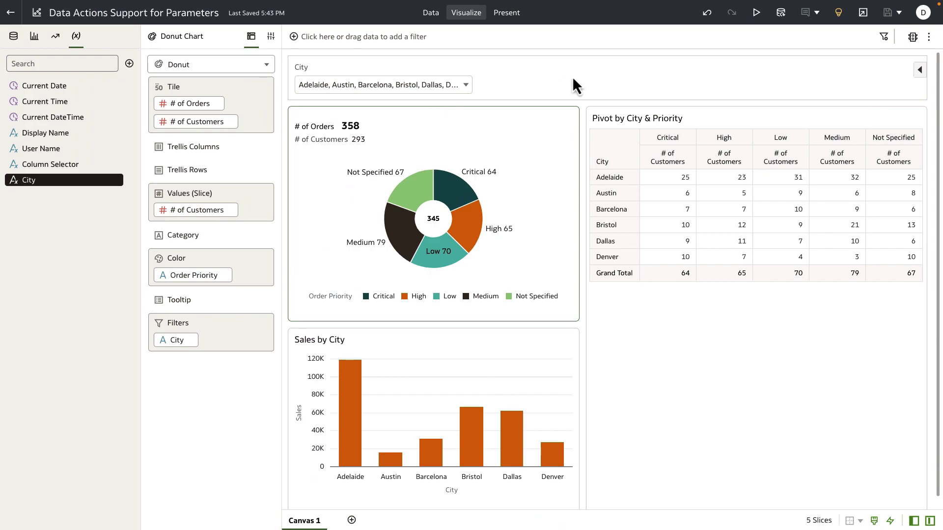
pyautogui.click(929, 37)
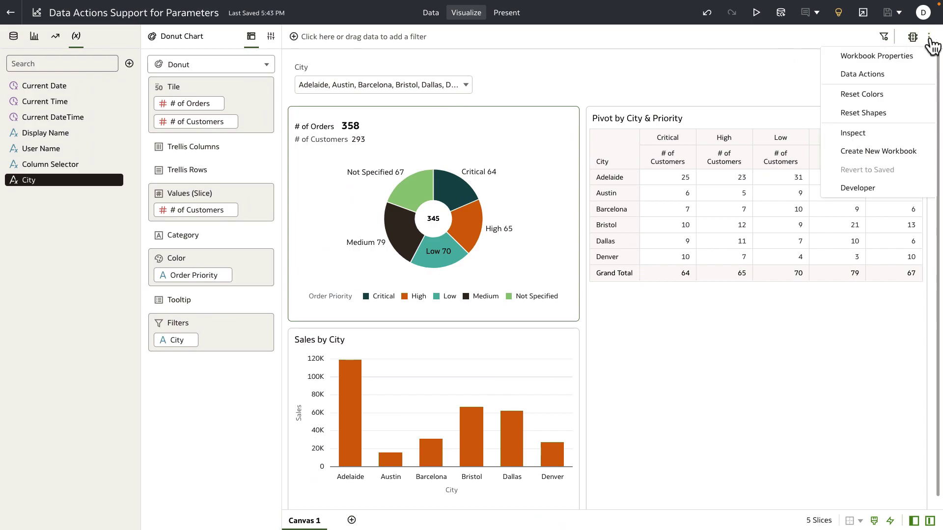
pyautogui.click(901, 77)
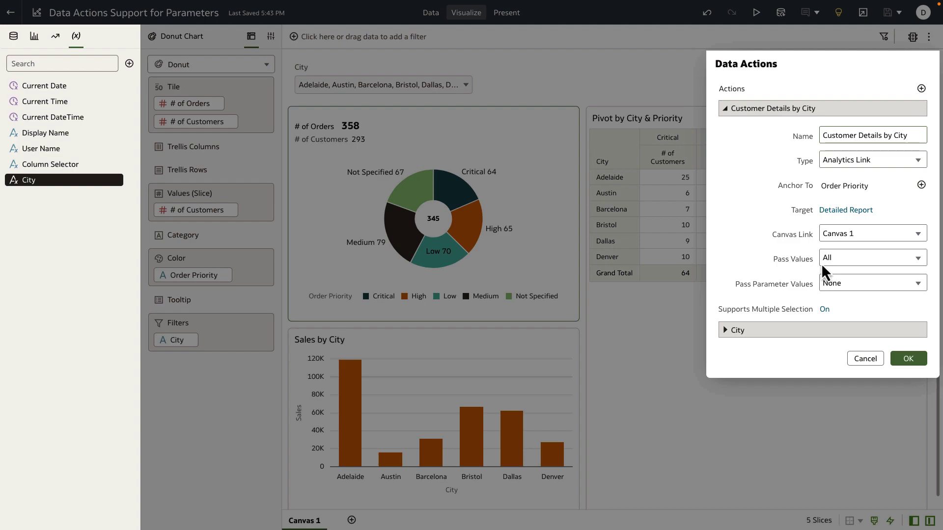
pyautogui.click(833, 286)
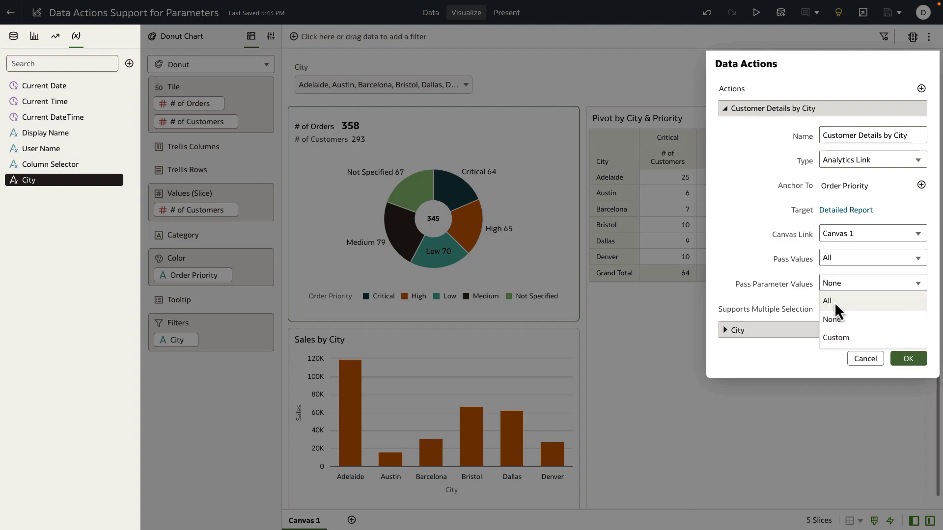
pyautogui.click(835, 302)
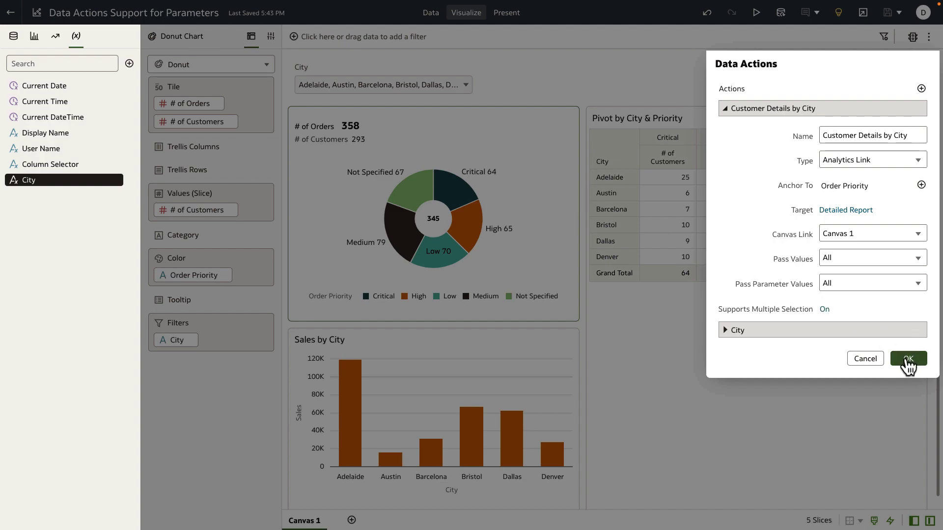
pyautogui.click(908, 360)
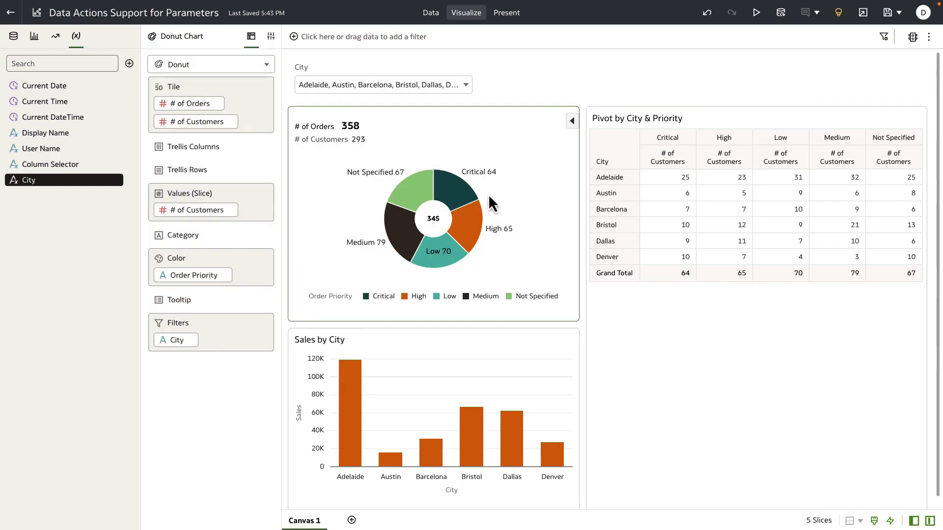
# Step: Run Customer Details by City from the donut's Critical slice to open the Detailed Report
pyautogui.rightClick(461, 201)
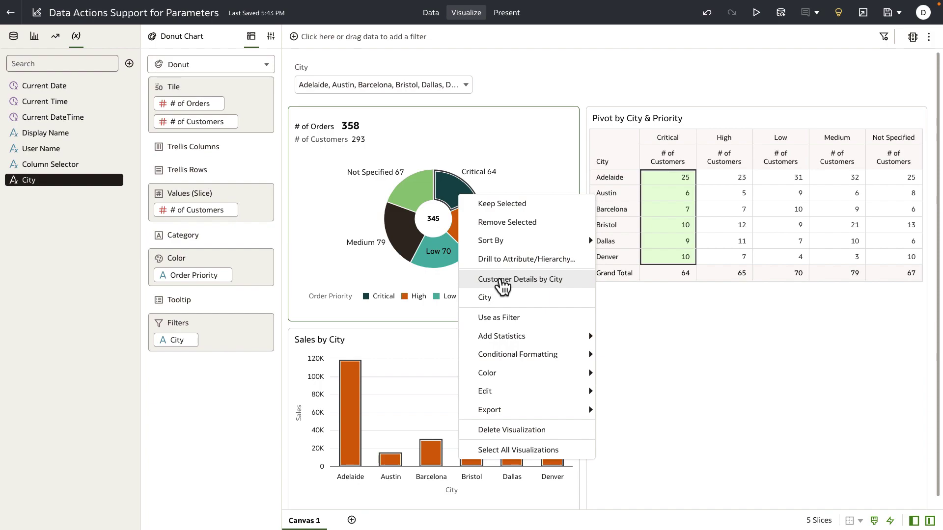
pyautogui.moveTo(452, 197)
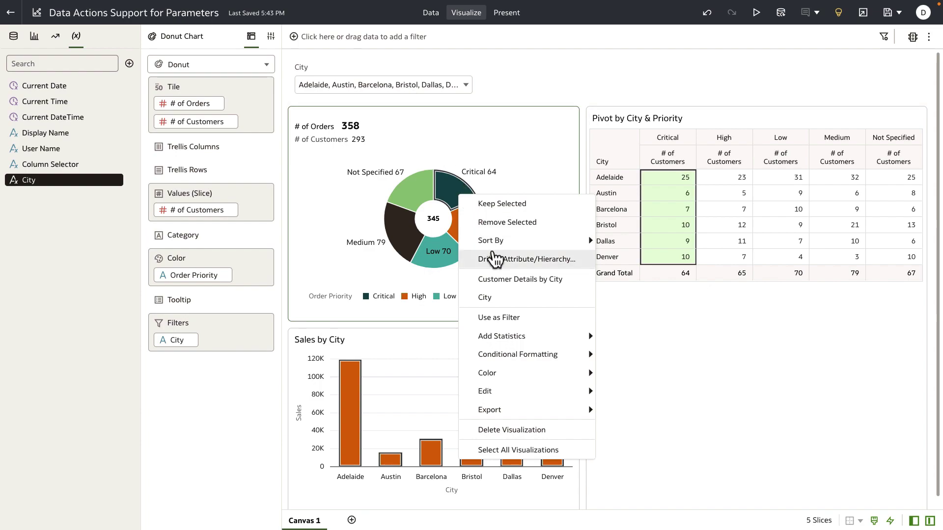
pyautogui.click(498, 281)
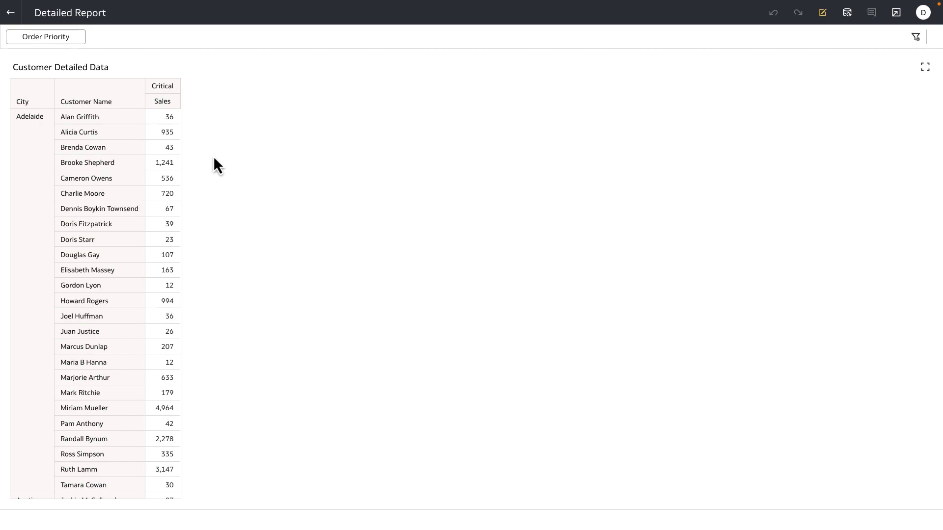
# Step: Confirm the Order Priority filter shows Critical and scroll through the Customer Detailed Data table
pyautogui.click(63, 40)
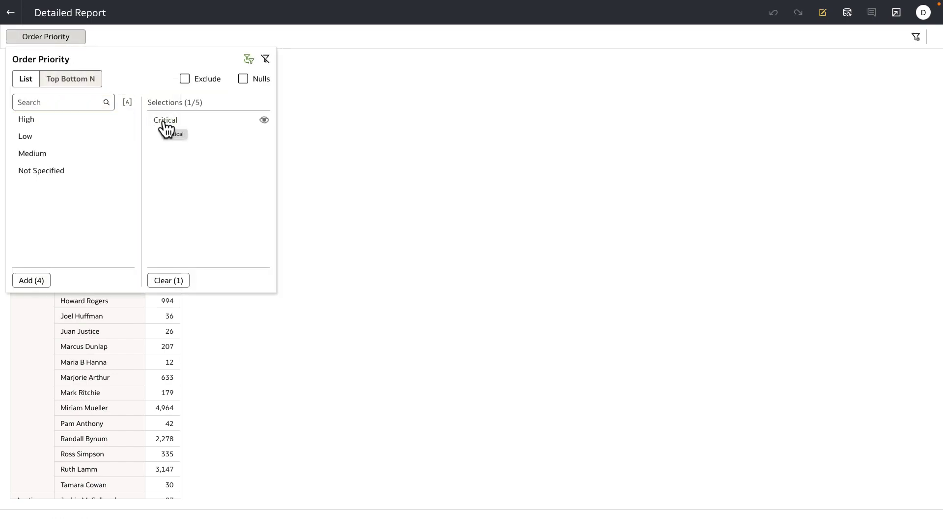
pyautogui.click(299, 146)
pyautogui.scroll(-2, 50, 180)
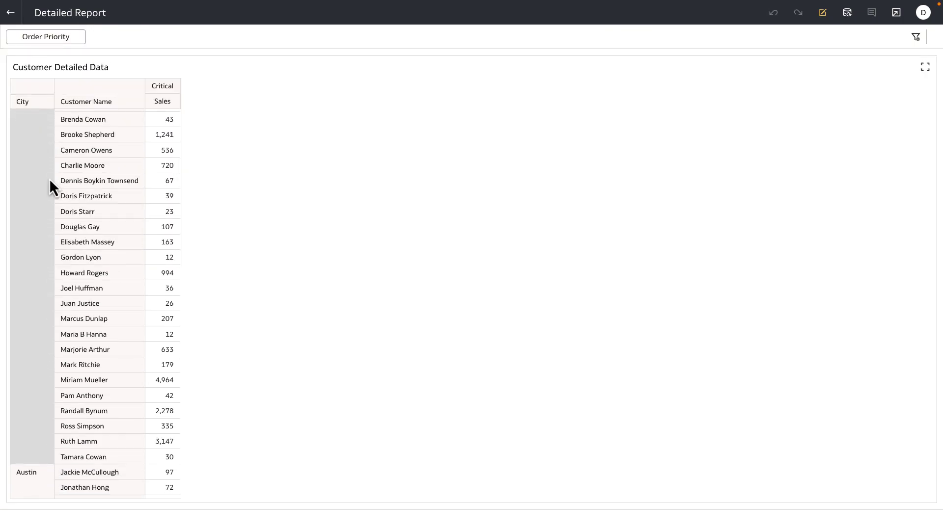
pyautogui.scroll(-5, 50, 181)
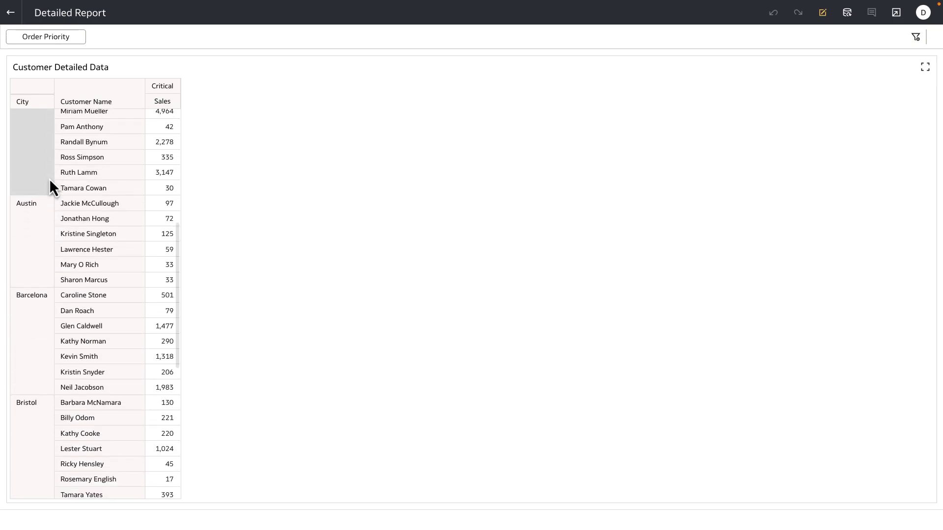
pyautogui.scroll(-2, 49, 181)
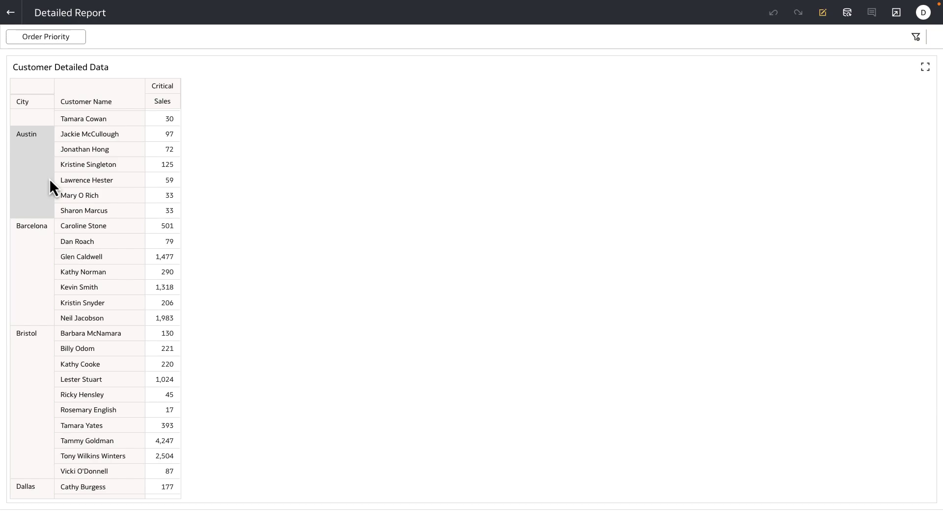
pyautogui.scroll(7, 49, 181)
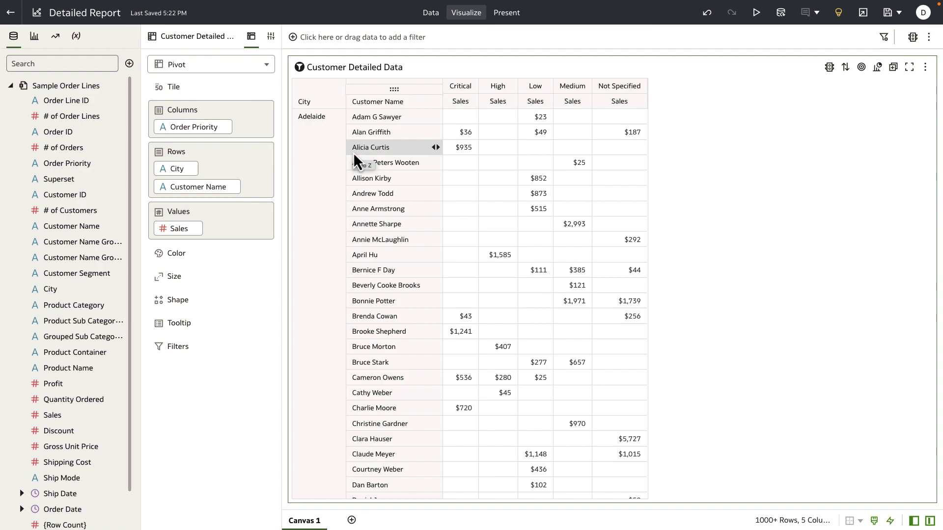
# Step: Add a Dashboard Filters area above the pivot with an Order Priority filter control
pyautogui.click(34, 35)
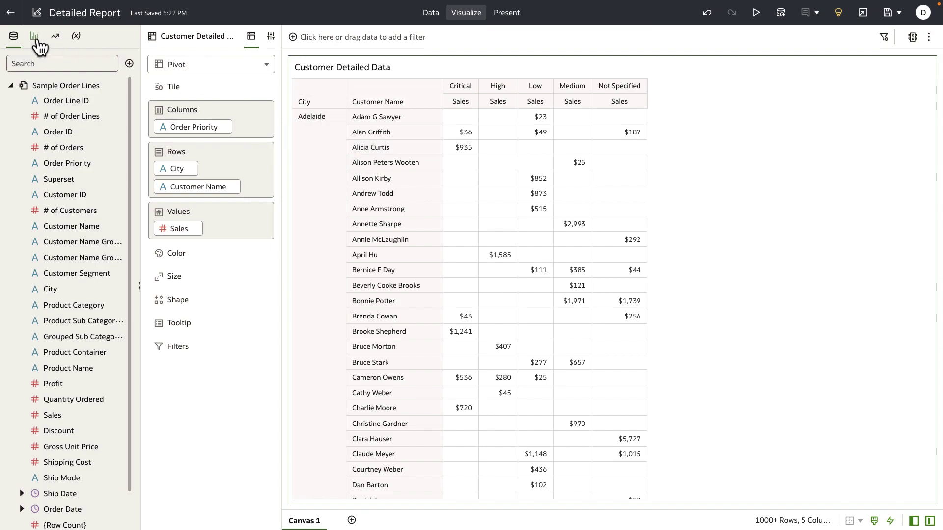
pyautogui.scroll(-9, 24, 320)
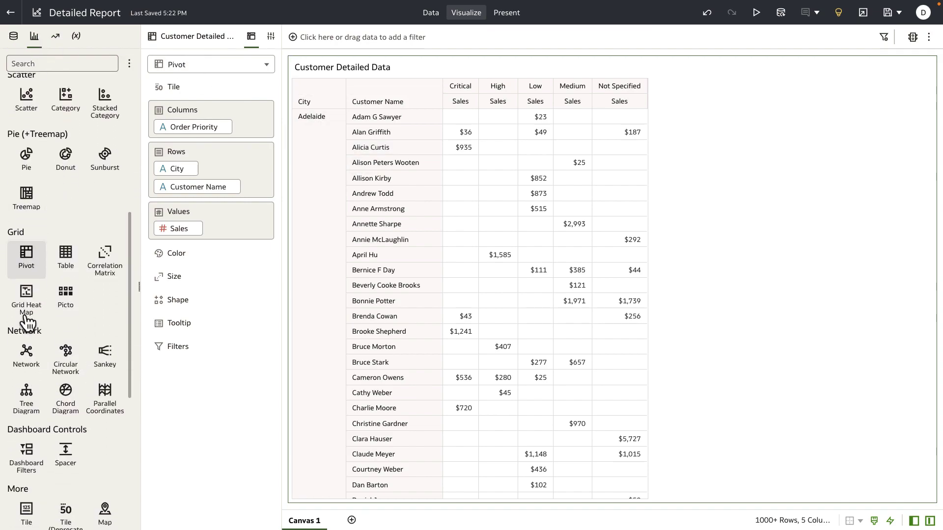
pyautogui.moveTo(26, 346); pyautogui.dragTo(393, 51)
pyautogui.click(13, 36)
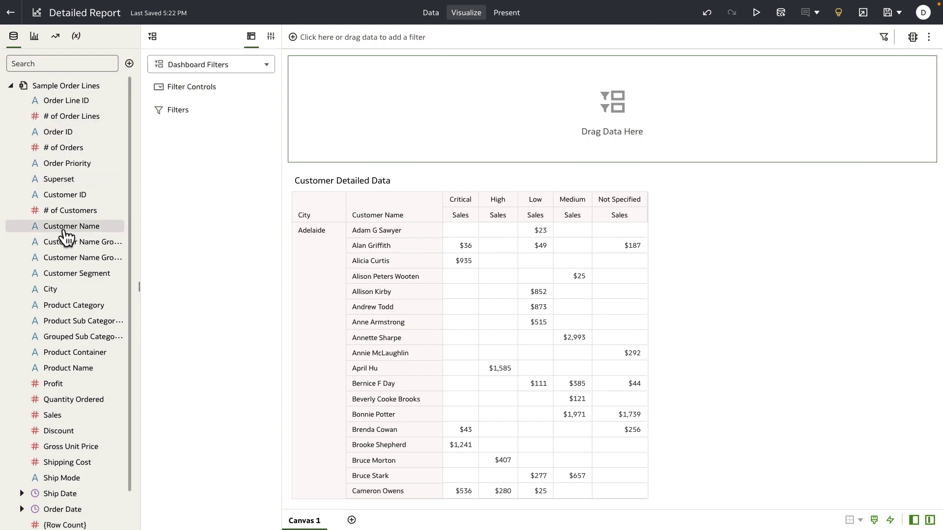
pyautogui.scroll(-1, 68, 238)
pyautogui.scroll(-1, 67, 238)
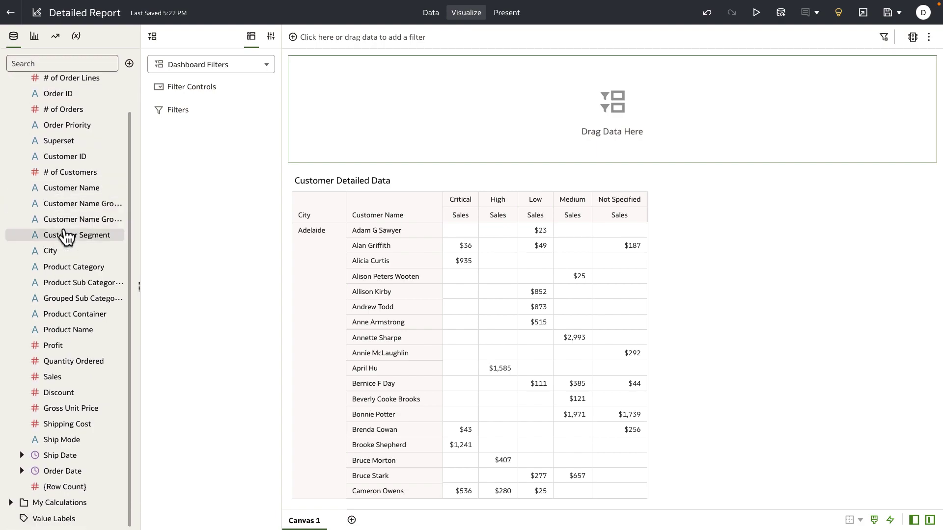
pyautogui.moveTo(71, 127); pyautogui.dragTo(585, 112)
# Step: Add the City parameter as a filter control, shrink the filter area, and save the workbook
pyautogui.click(76, 37)
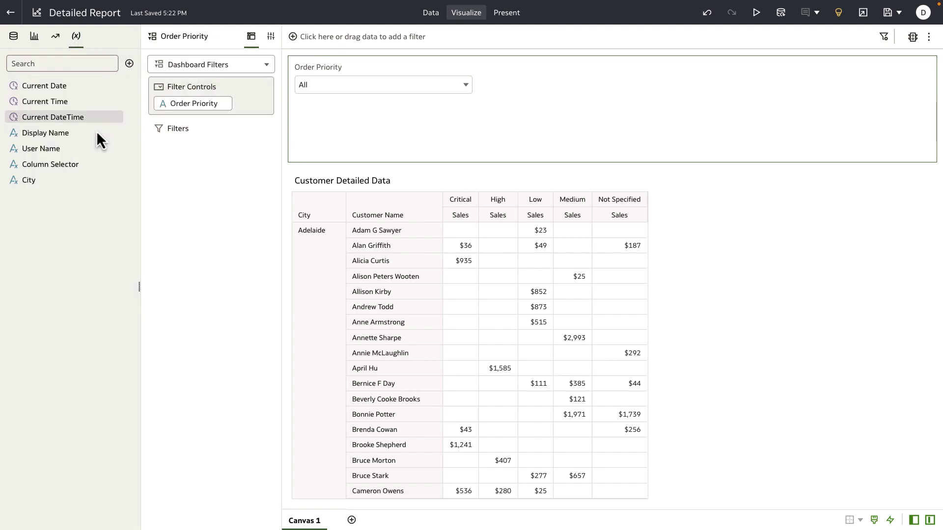
pyautogui.rightClick(61, 180)
pyautogui.click(72, 185)
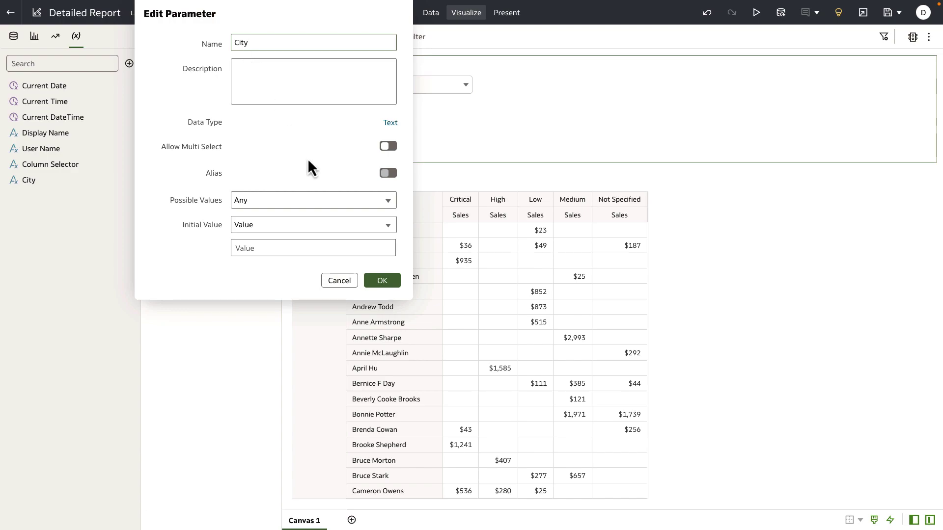
pyautogui.click(384, 283)
pyautogui.moveTo(48, 181); pyautogui.dragTo(270, 118)
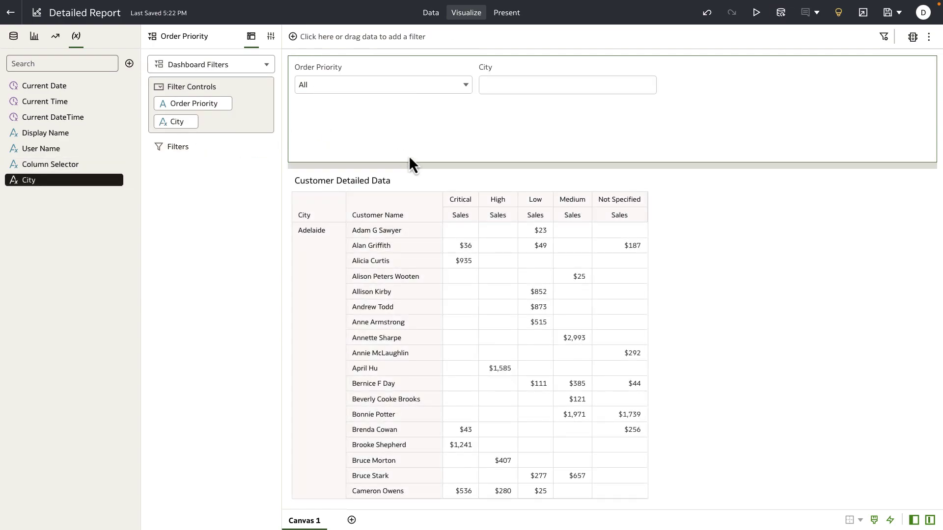
pyautogui.moveTo(409, 158); pyautogui.dragTo(407, 122)
pyautogui.click(888, 14)
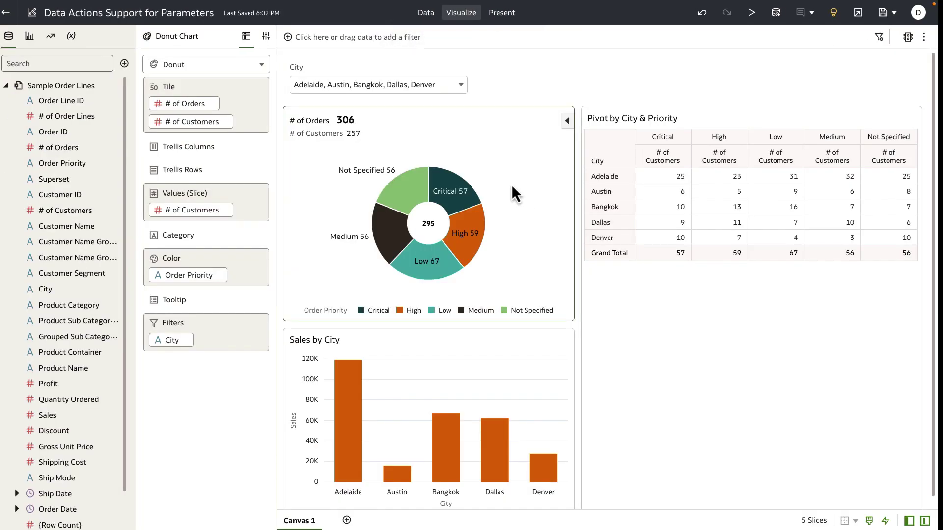
# Step: Run Customer Details by City from the Critical donut slice in the parameters workbook
pyautogui.moveTo(464, 199)
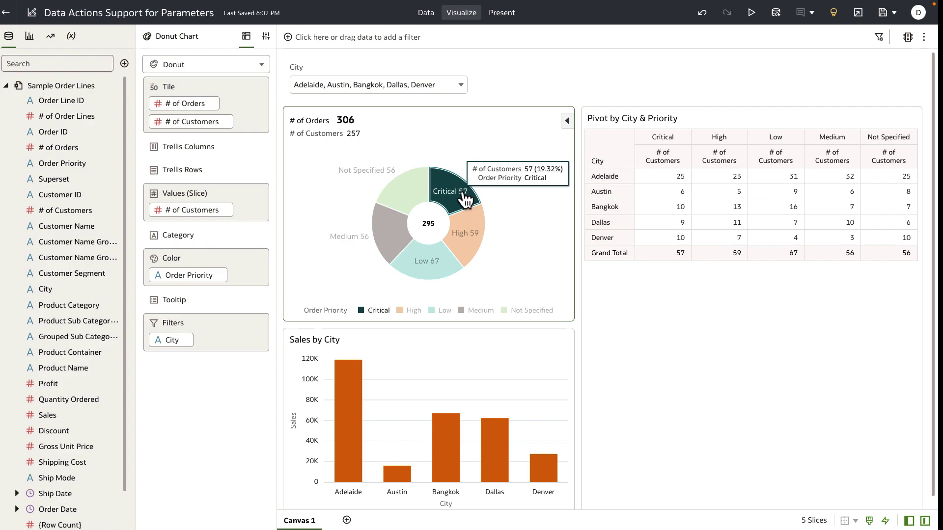
pyautogui.rightClick(464, 199)
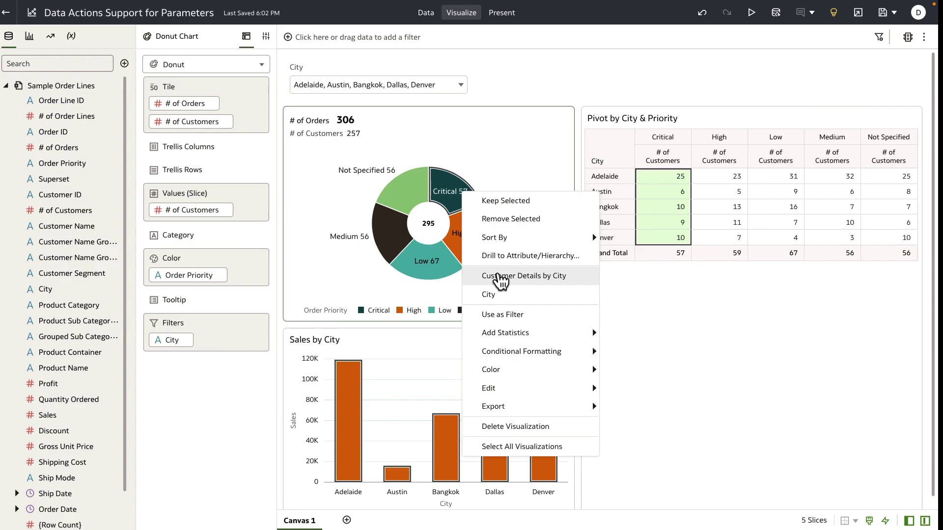
pyautogui.click(501, 277)
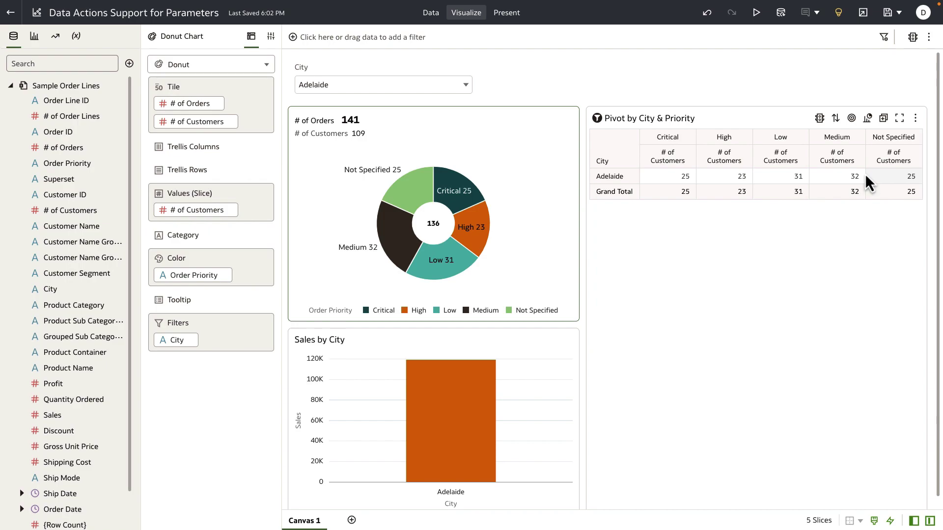
# Step: Open Data Actions from the canvas menu and expand the City URL Navigation action
pyautogui.click(928, 37)
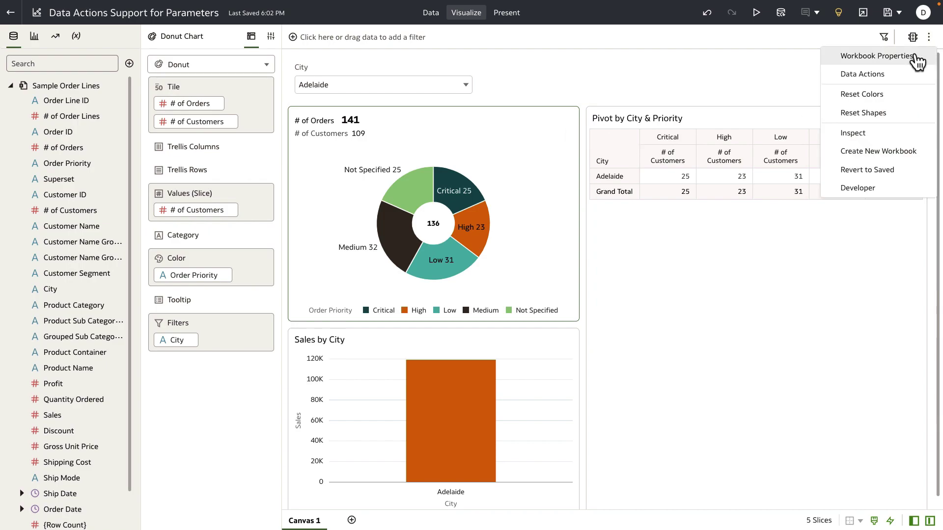
pyautogui.click(909, 74)
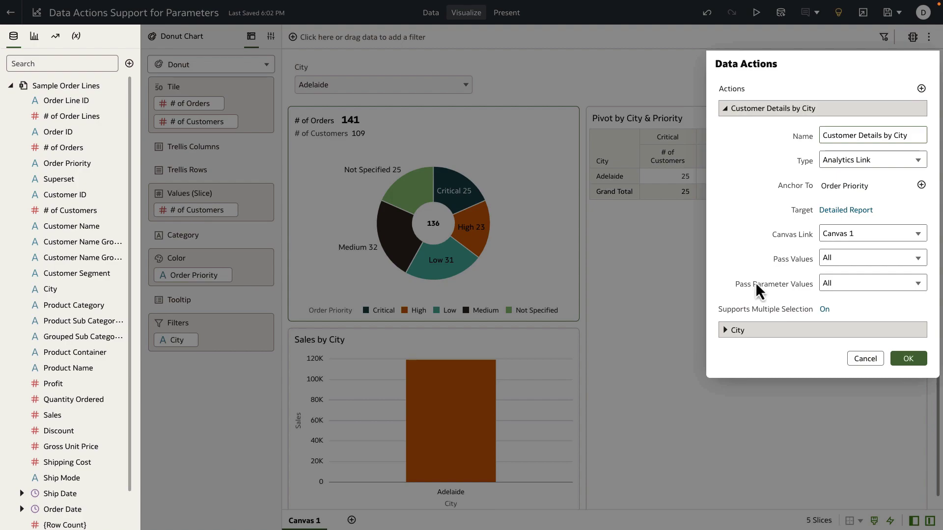
pyautogui.click(727, 330)
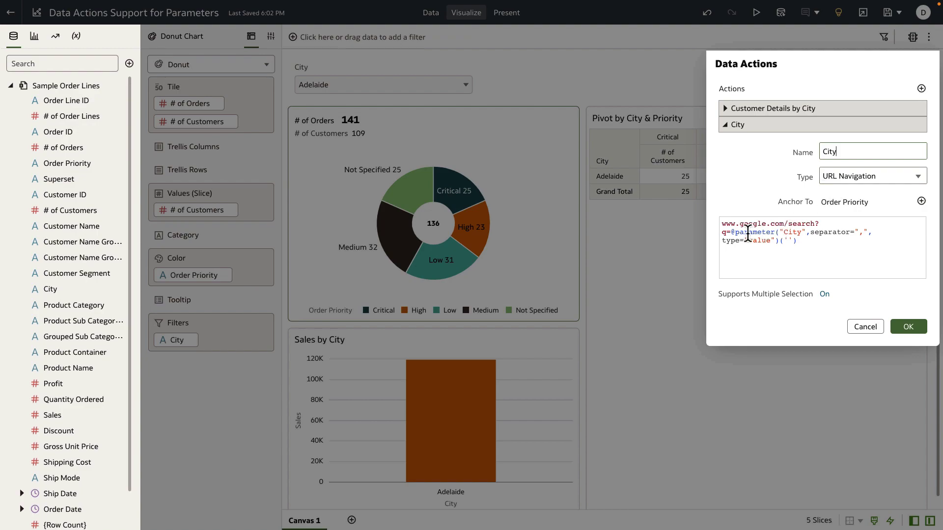
pyautogui.moveTo(731, 233); pyautogui.dragTo(801, 235)
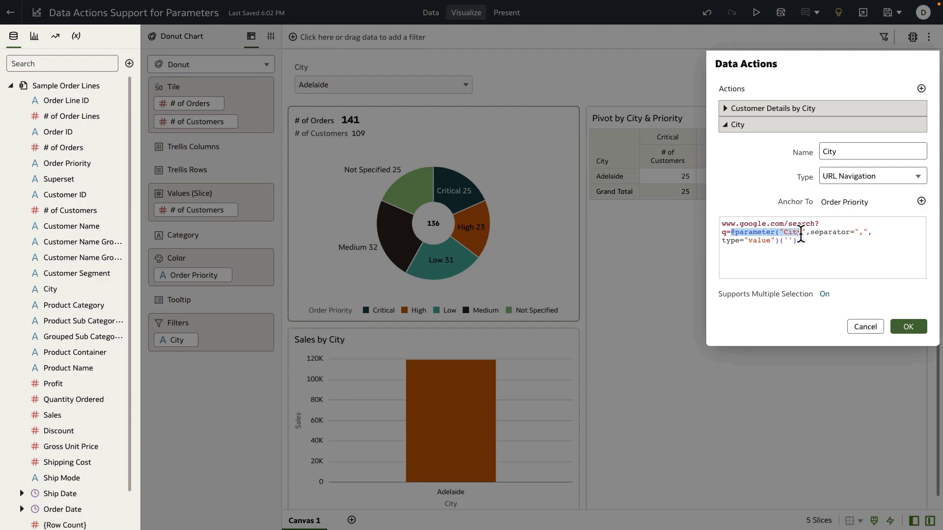
pyautogui.click(729, 233)
pyautogui.moveTo(729, 233); pyautogui.dragTo(720, 225)
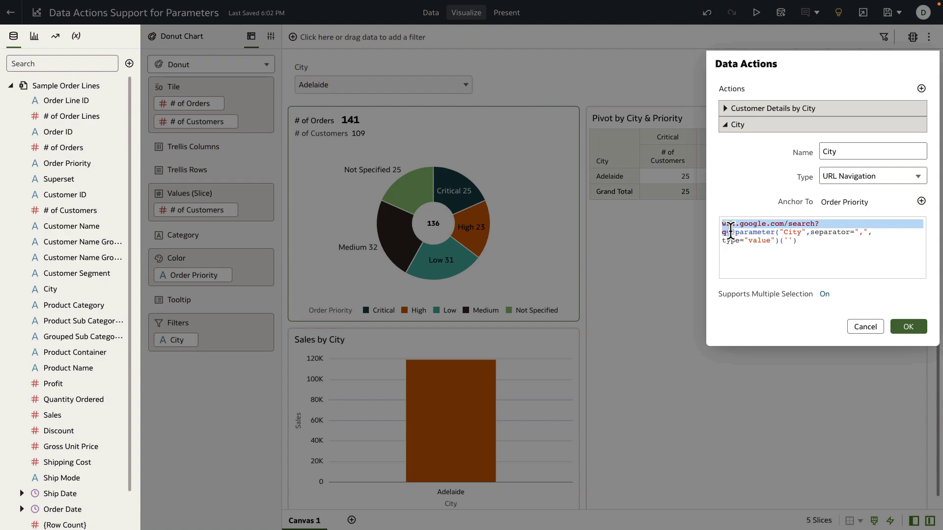
pyautogui.click(776, 240)
pyautogui.write(',')
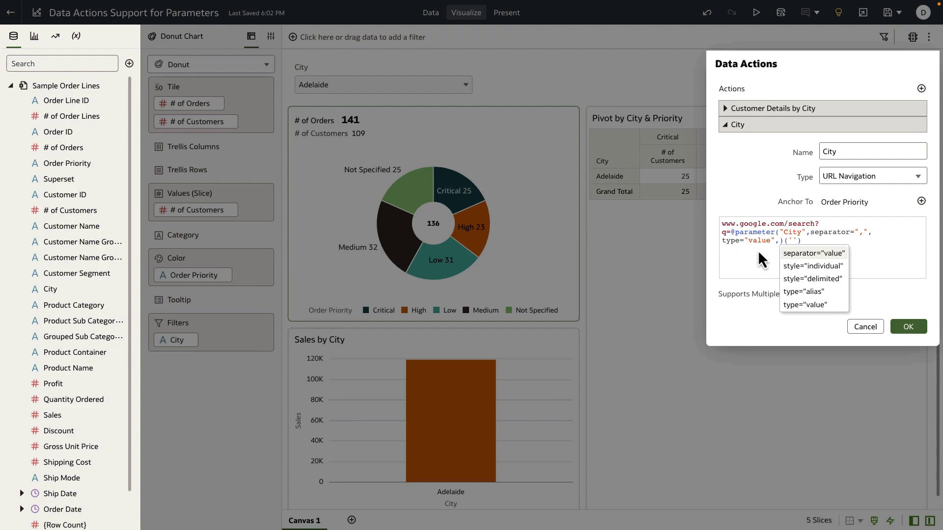
pyautogui.press('BackSpace')
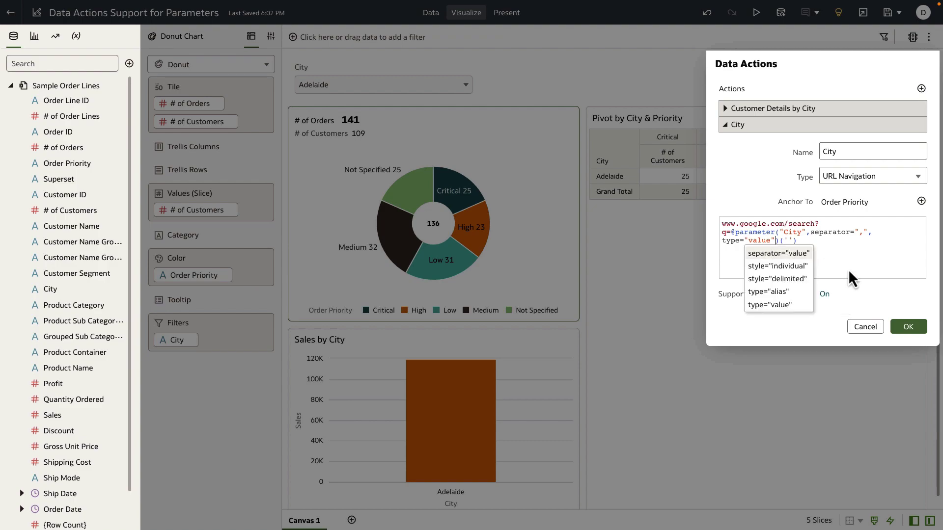
pyautogui.click(848, 269)
pyautogui.click(912, 329)
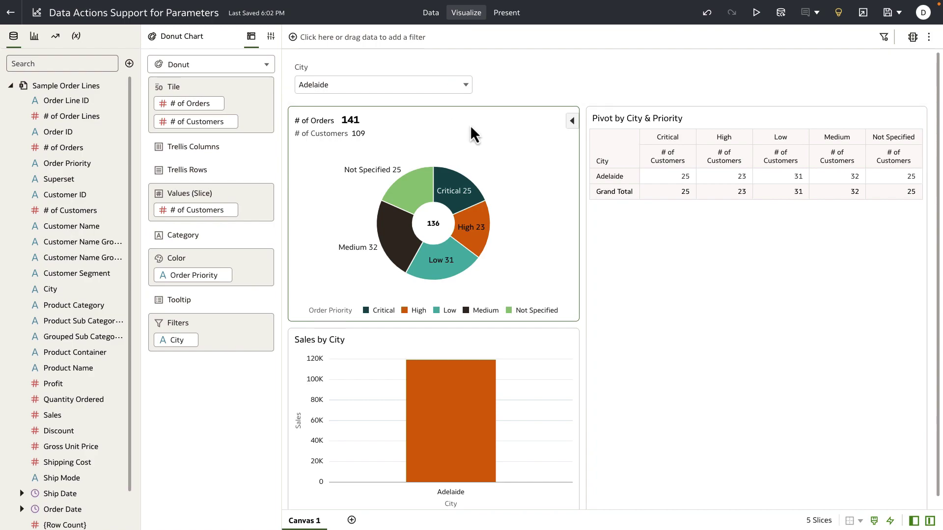
# Step: Run the City data action on the Critical slice to search Google for Adelaide
pyautogui.click(453, 192)
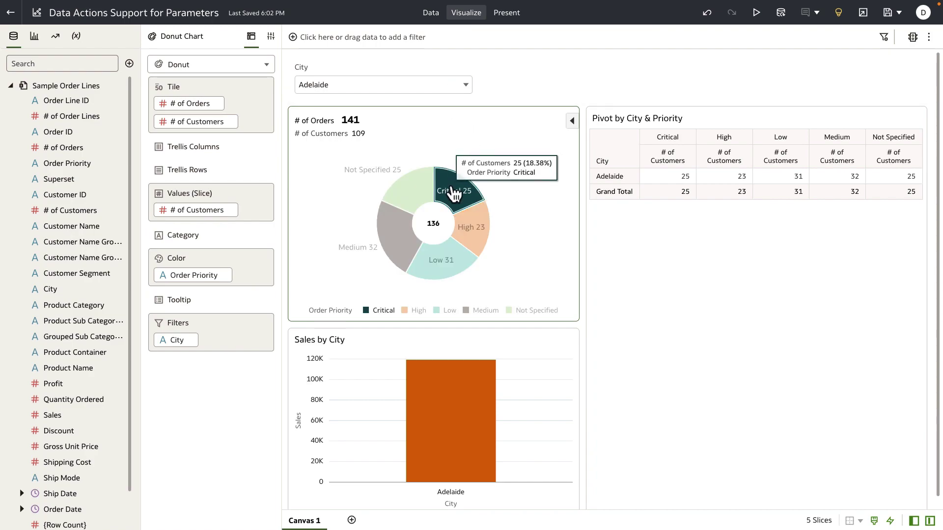
pyautogui.rightClick(453, 193)
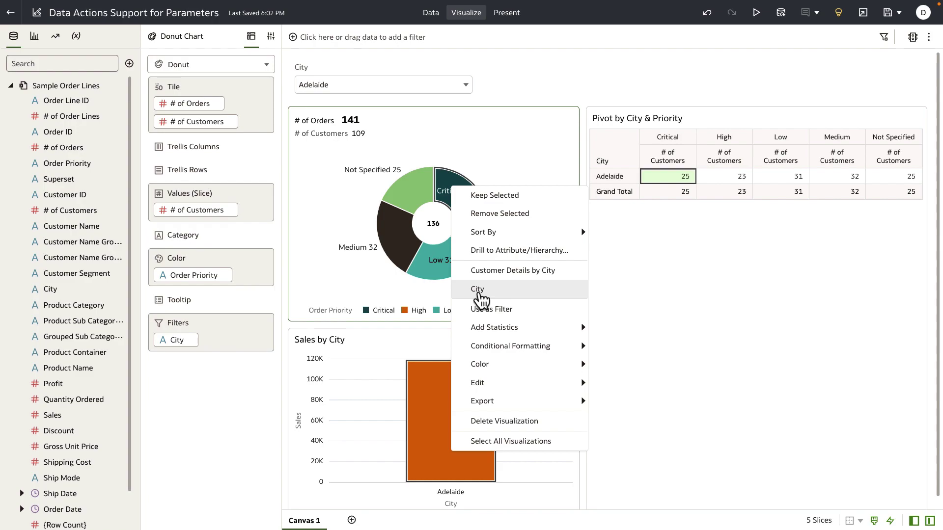
pyautogui.click(479, 290)
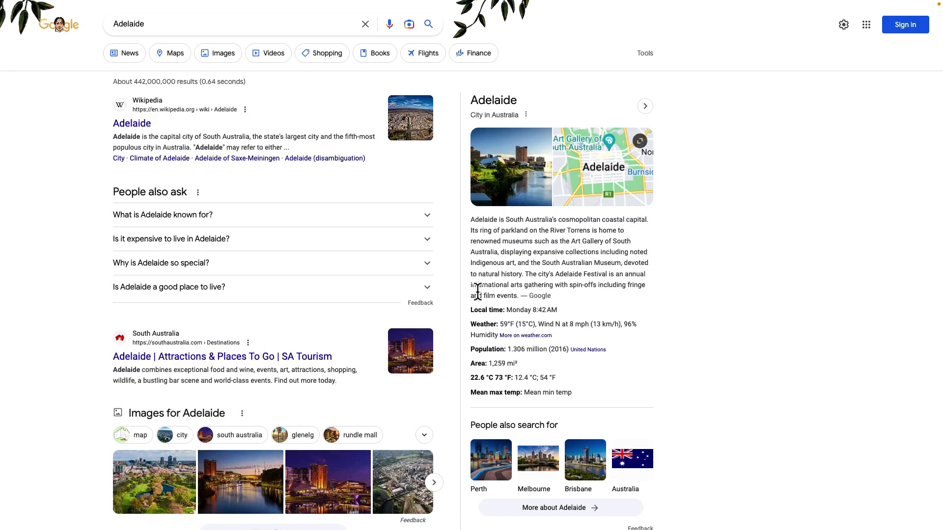